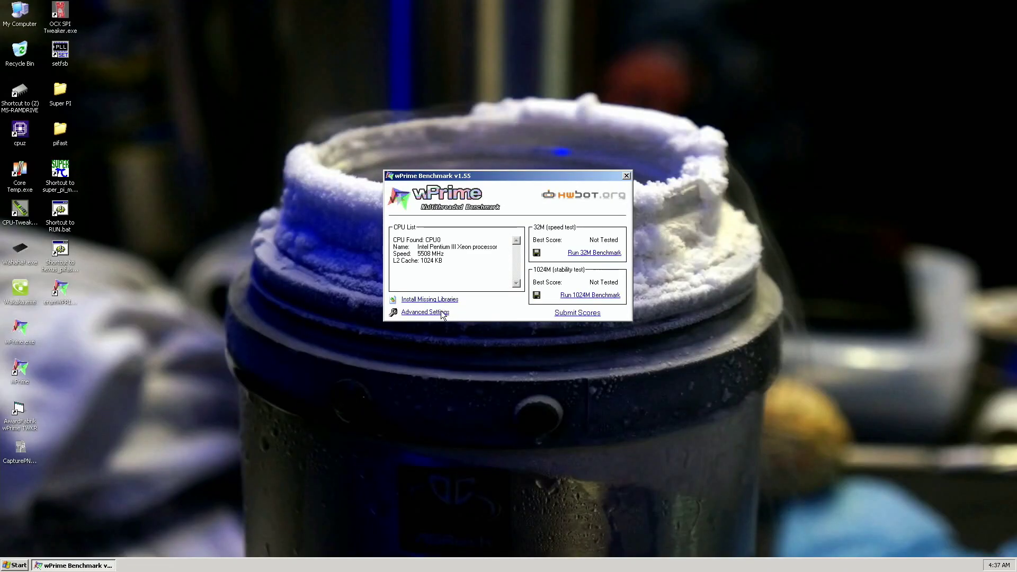
- Save 8 threads in wPrime's advanced settings and open the TWKR helper alongside it
click(420, 312)
text(88)
click(482, 308)
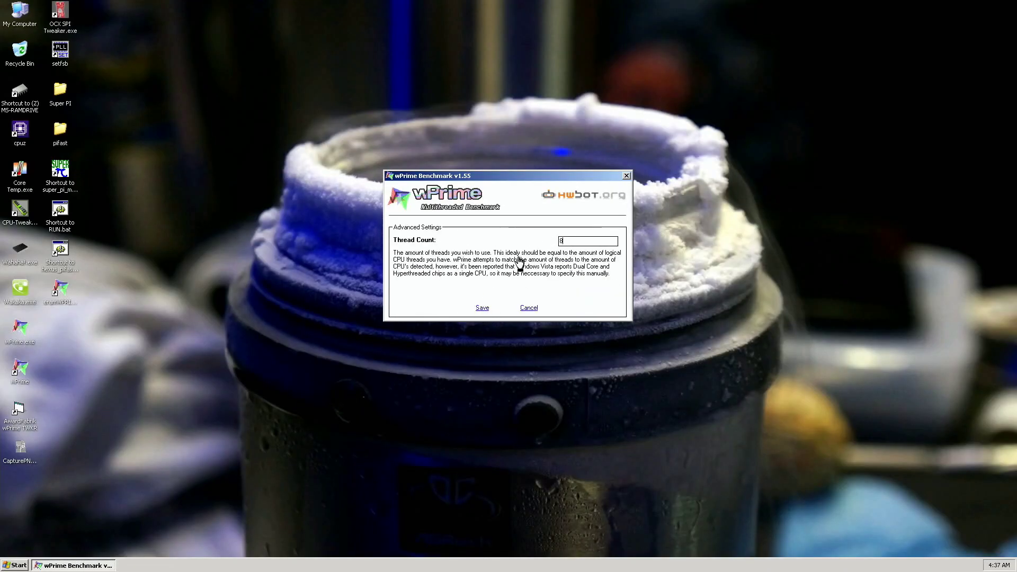
drag(539, 180, 819, 36)
double_click(18, 416)
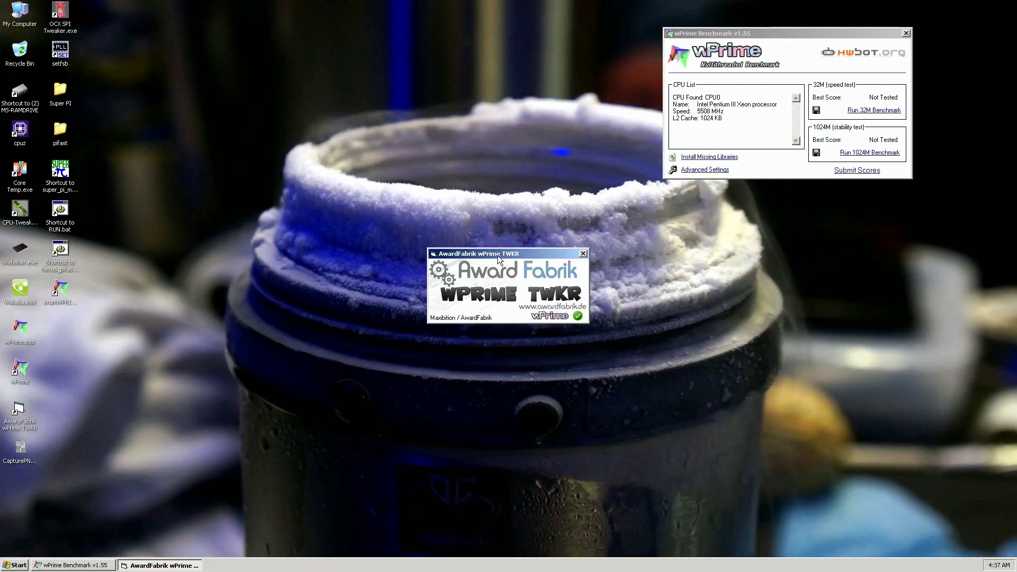
drag(498, 255, 238, 40)
- Apply a 242.6 MHz bus clock in SetFSB, close it, and start the 1024M benchmark
double_click(59, 51)
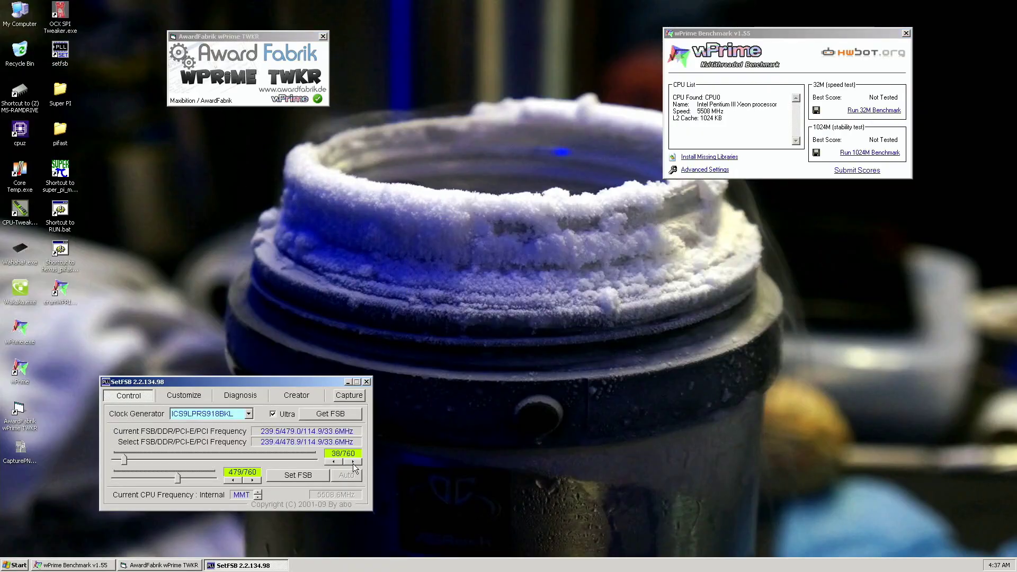
click(298, 475)
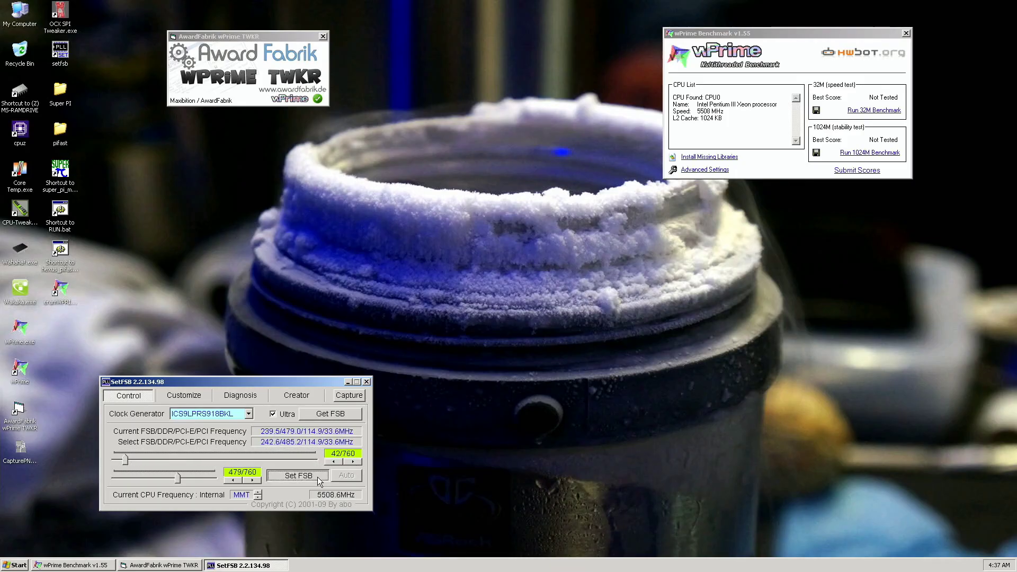
click(367, 381)
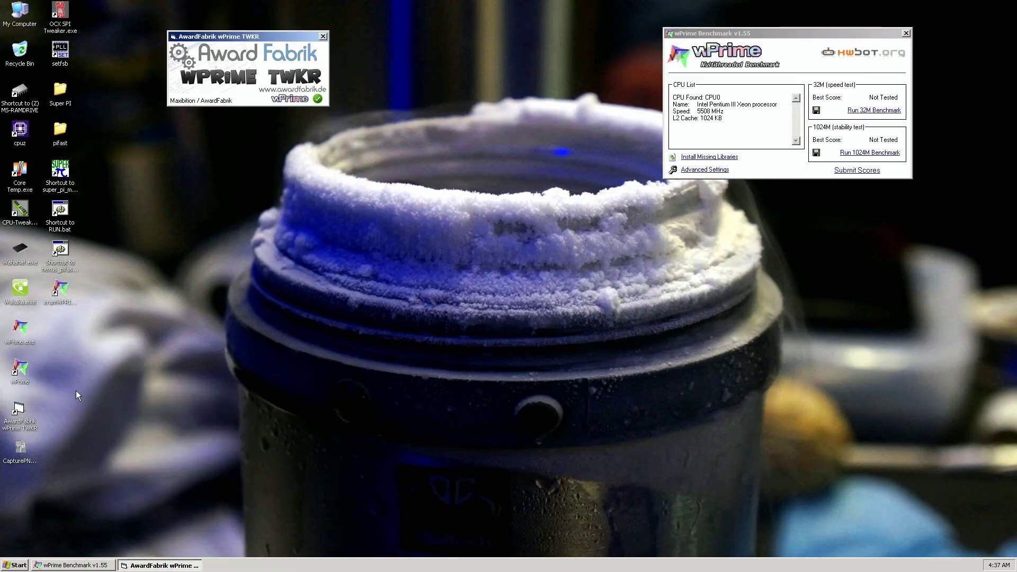
click(20, 248)
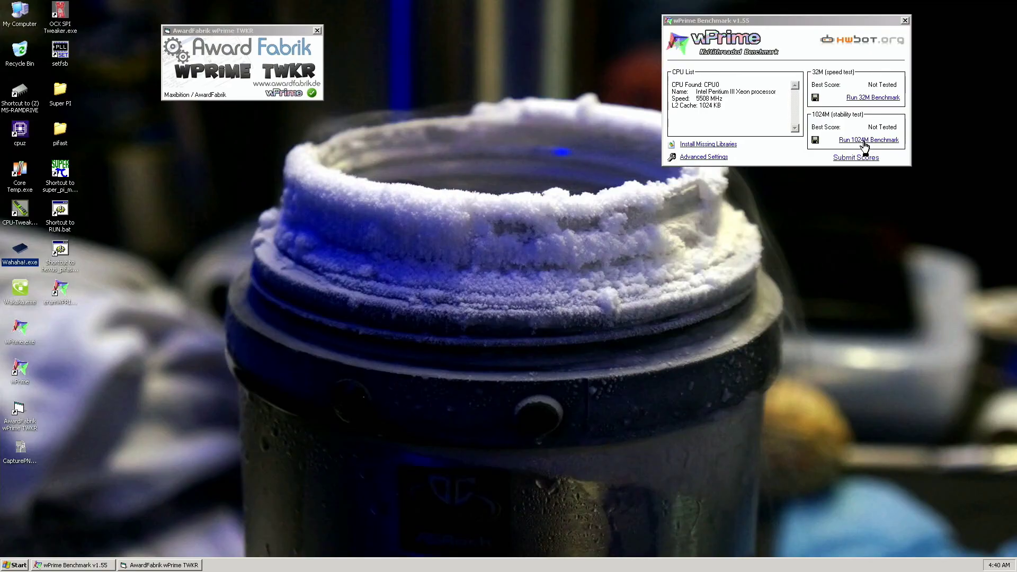
click(864, 141)
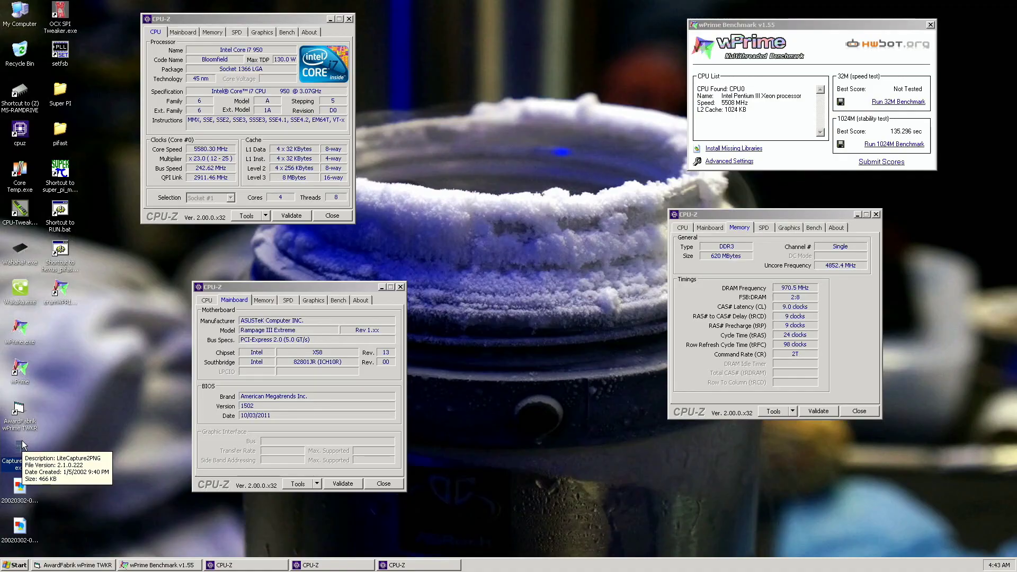
- Capture a screenshot of the 135.296 sec 1024M result with CapturePNG2
double_click(9, 462)
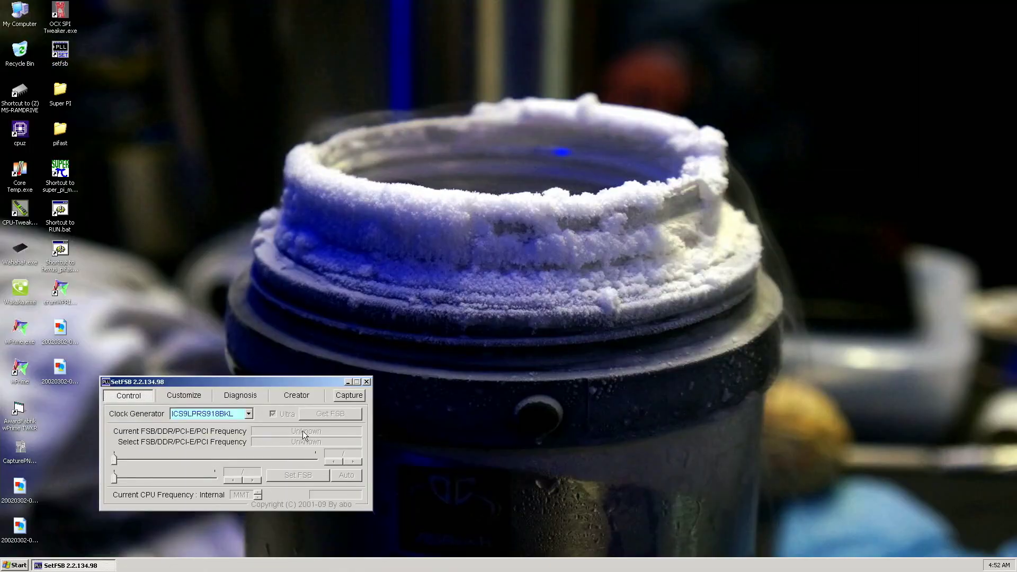
- Read the current FSB and raise the bus clock one step to 247.4 MHz
click(340, 414)
click(353, 461)
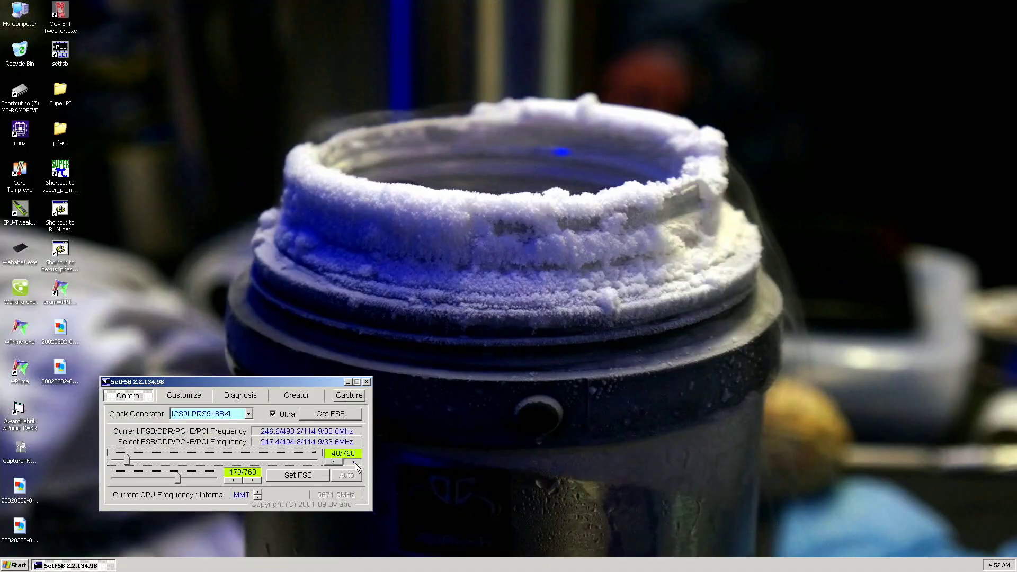
click(312, 477)
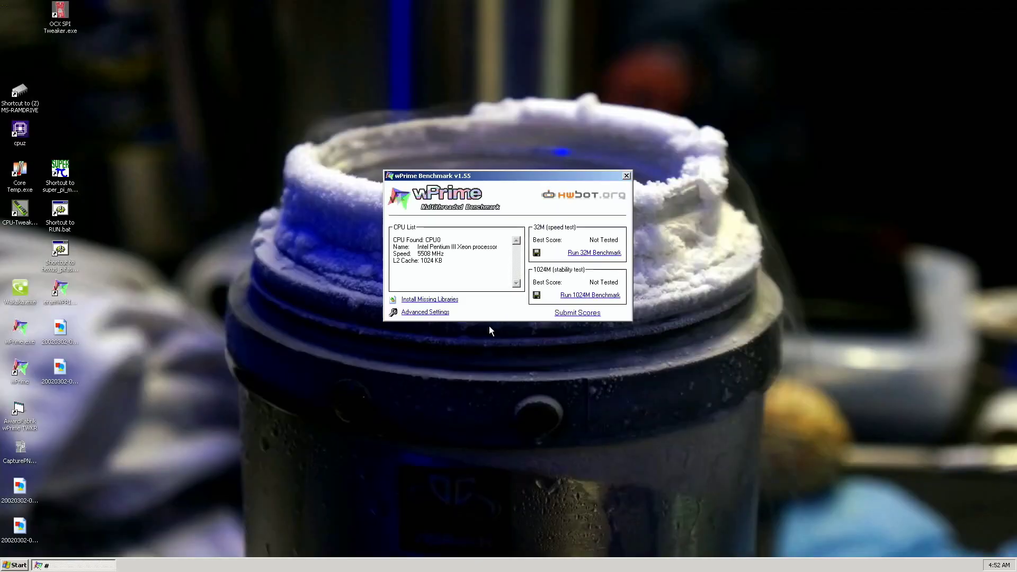
- Save 8 threads in wPrime, open TWKR beside it, and start the 32M benchmark
click(425, 313)
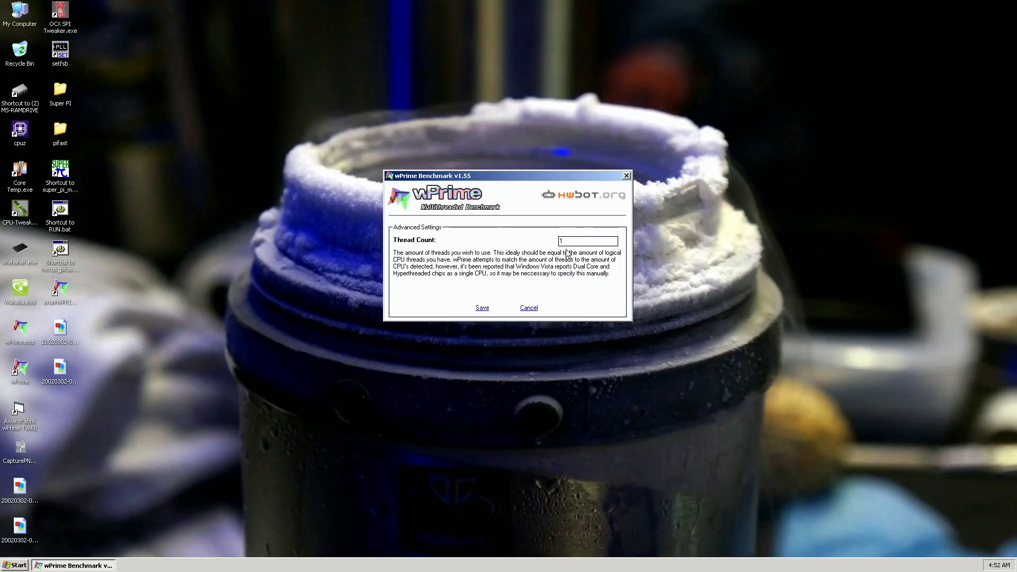
click(482, 308)
drag(527, 180, 790, 34)
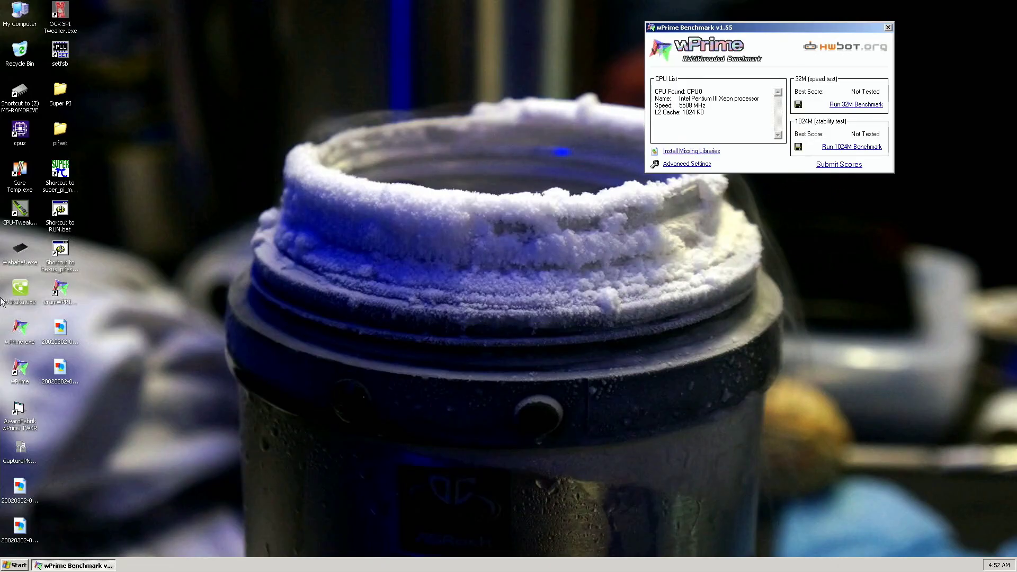
double_click(19, 411)
drag(479, 252, 218, 61)
click(19, 249)
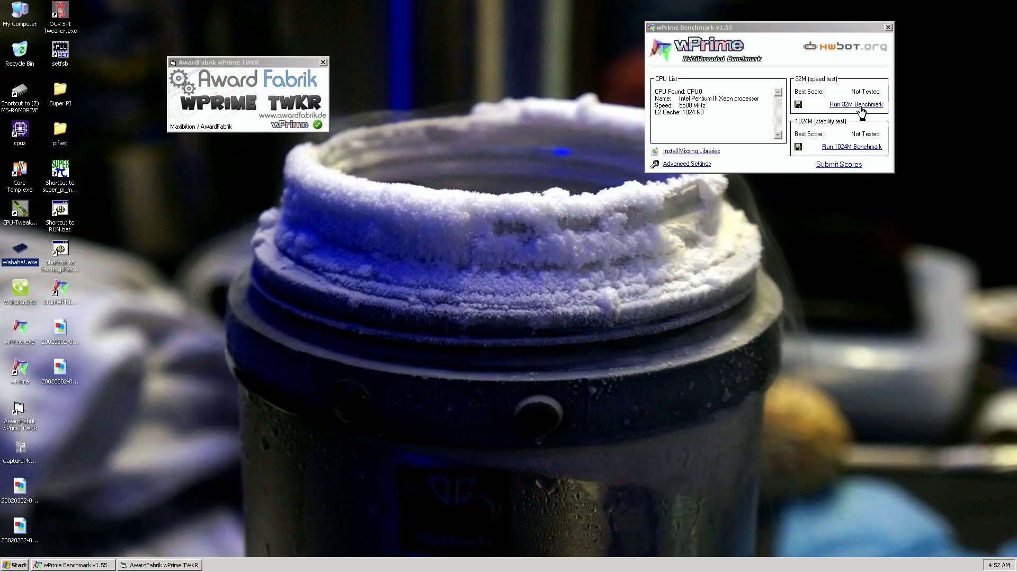
click(857, 105)
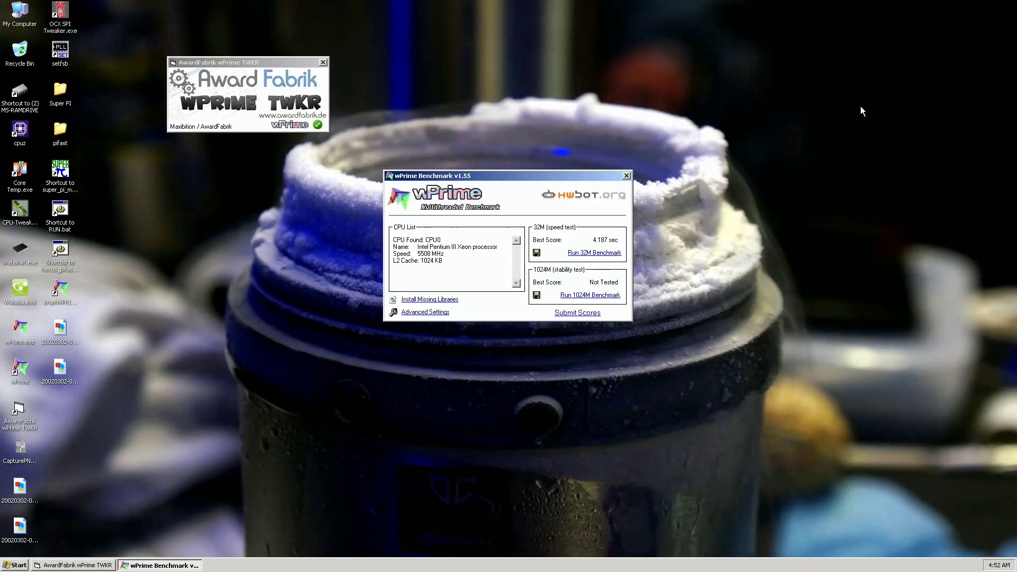
- Arrange CPU-Z CPU, Memory and Mainboard windows around the 4.187 sec result and capture a screenshot
drag(500, 182, 254, 44)
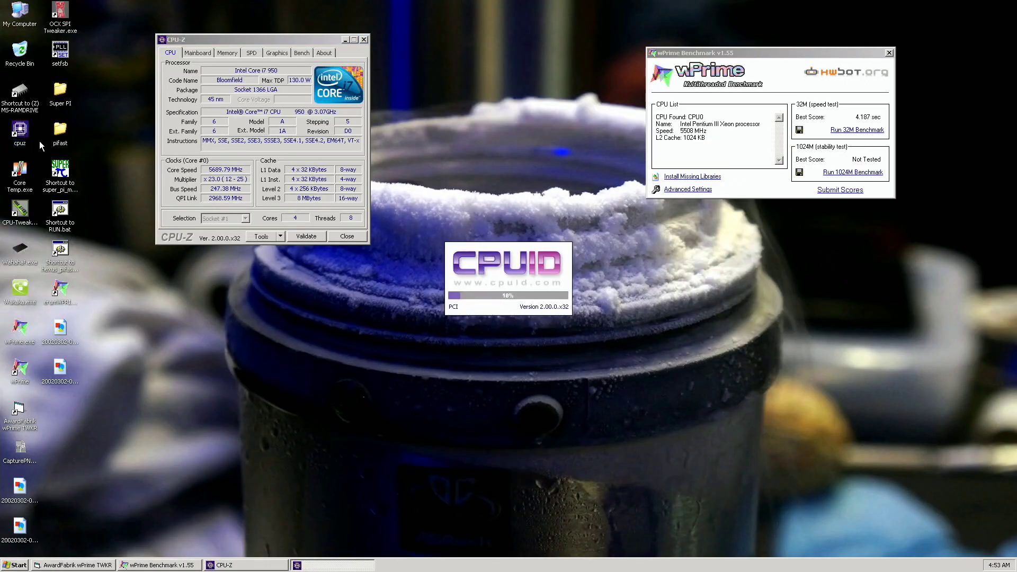
click(473, 192)
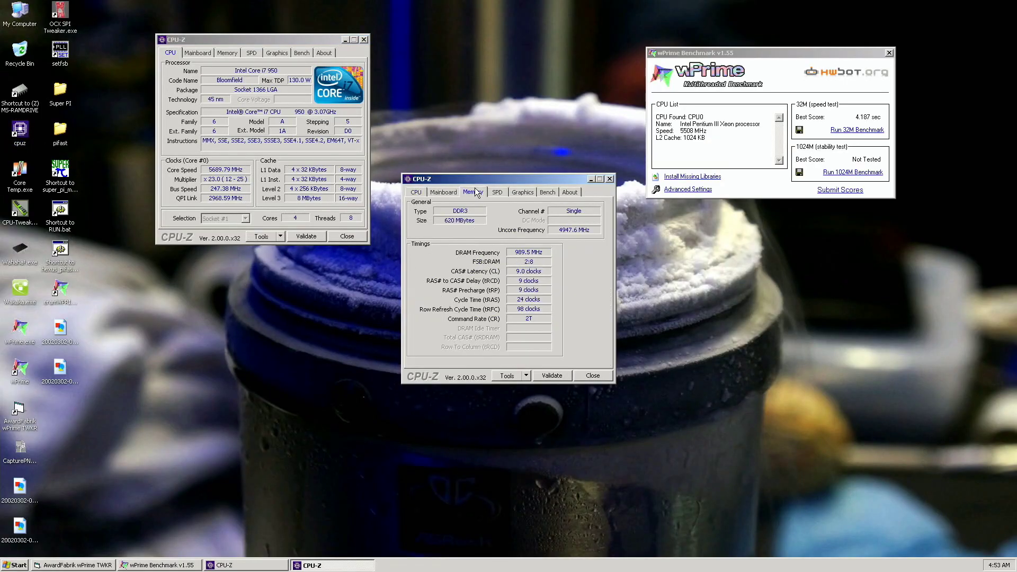
drag(487, 183, 796, 267)
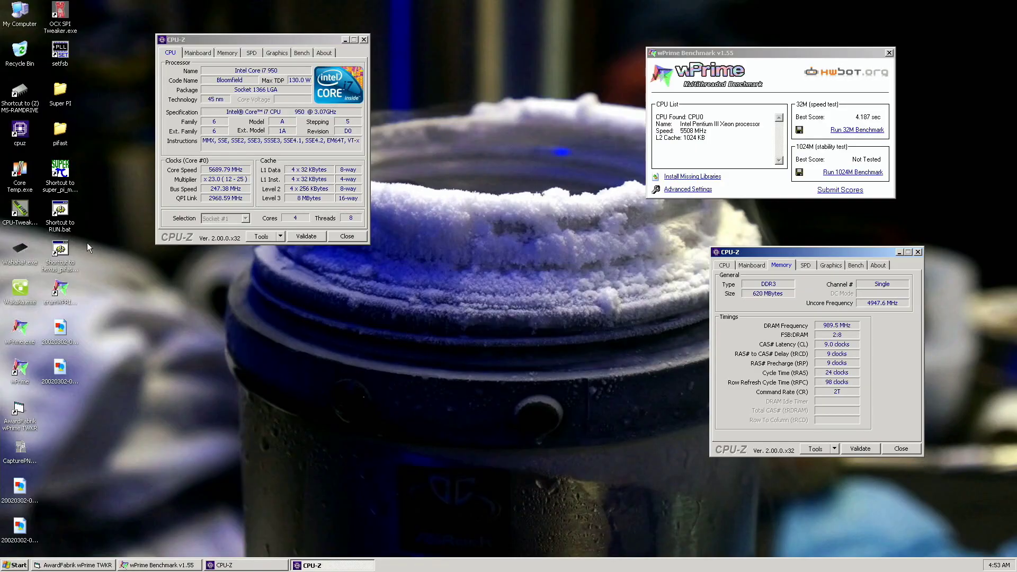
click(27, 448)
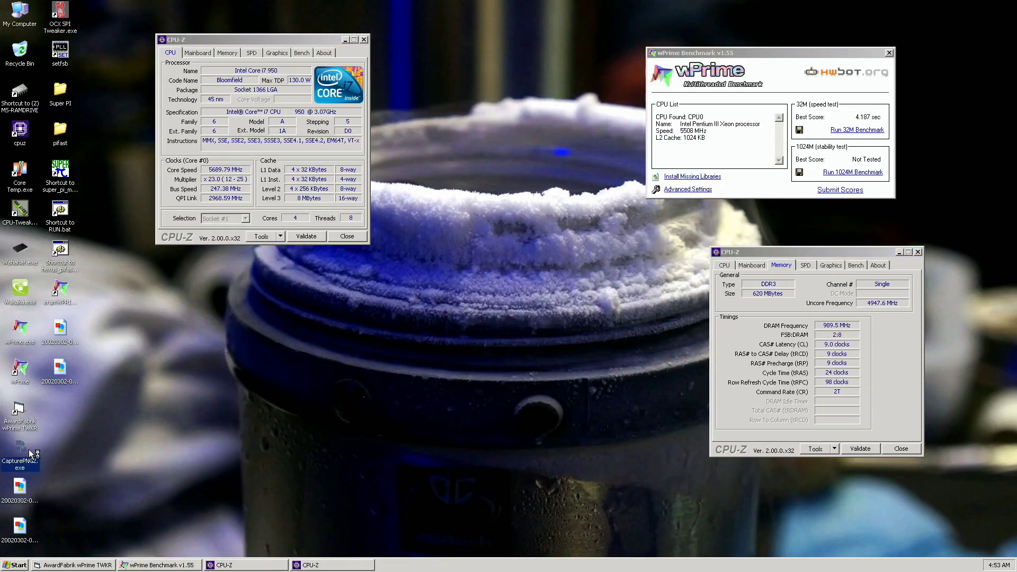
double_click(20, 129)
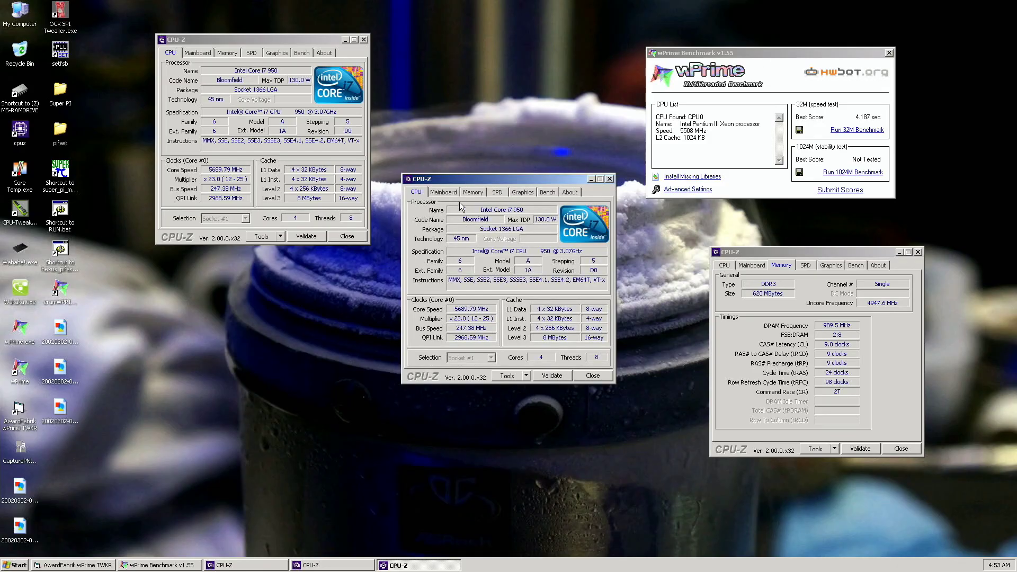
click(442, 190)
drag(475, 176, 324, 285)
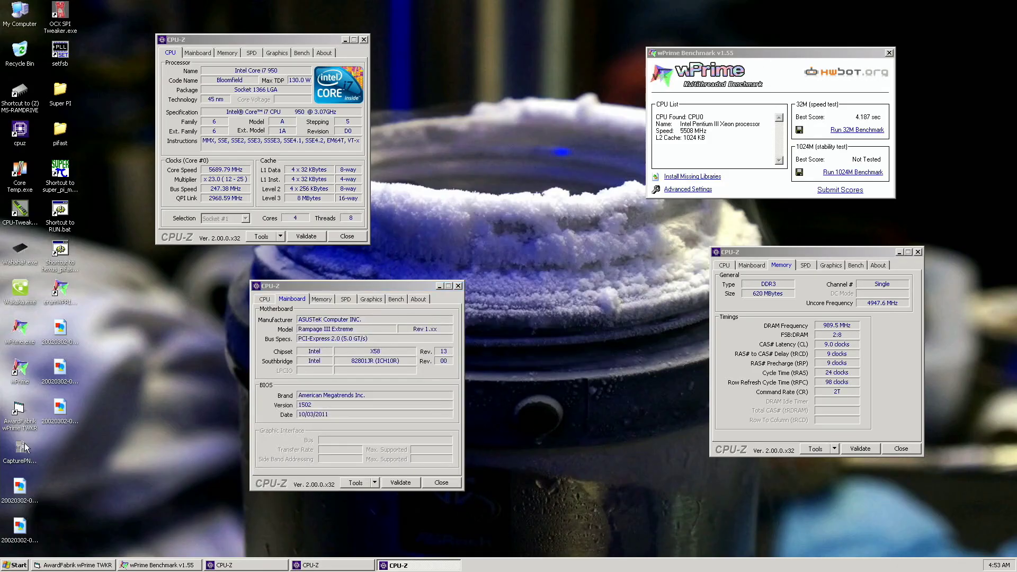
double_click(24, 450)
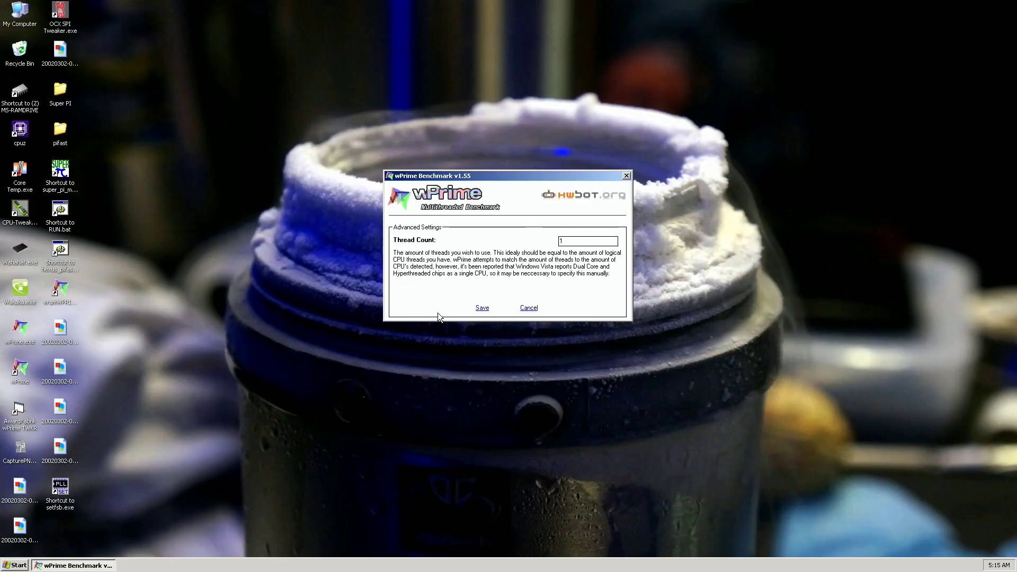
- Save the thread setting, move wPrime top right, and open TWKR at top left
click(529, 308)
drag(538, 179, 822, 30)
double_click(20, 409)
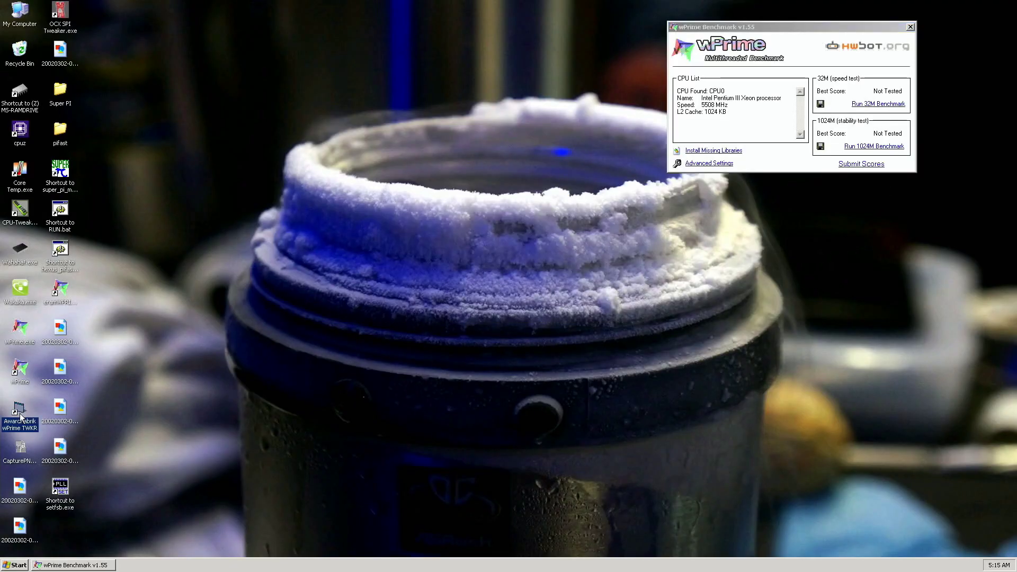
drag(529, 255, 277, 42)
- Apply a 248.2 MHz bus clock in SetFSB, minimize it, and start the 32M test
double_click(60, 487)
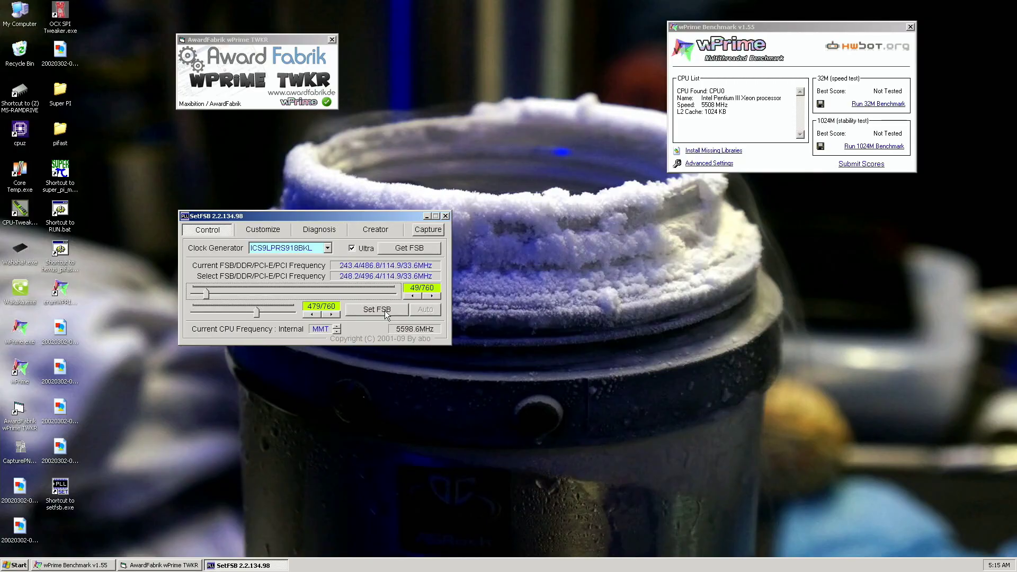
click(385, 311)
click(426, 216)
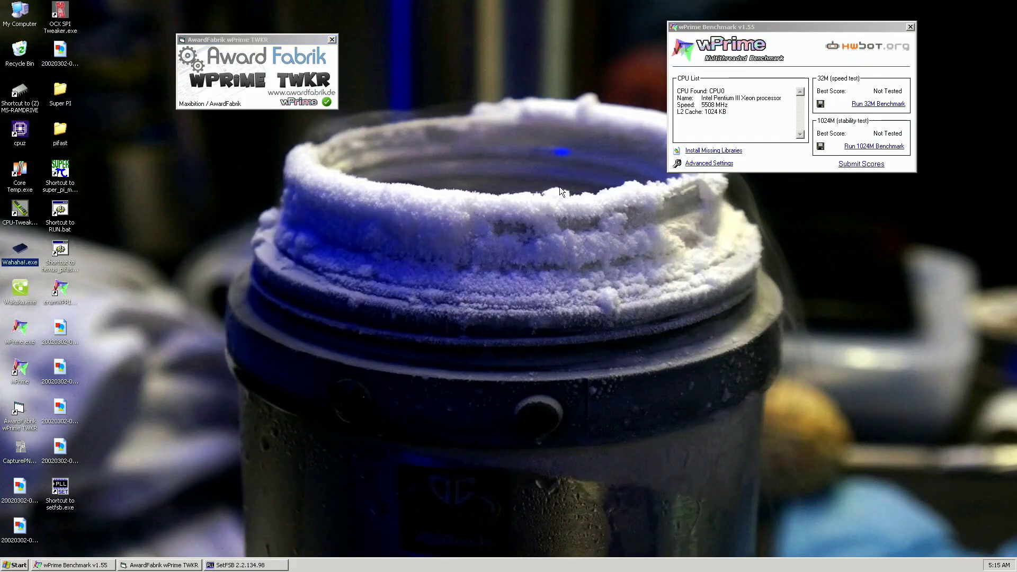
click(878, 105)
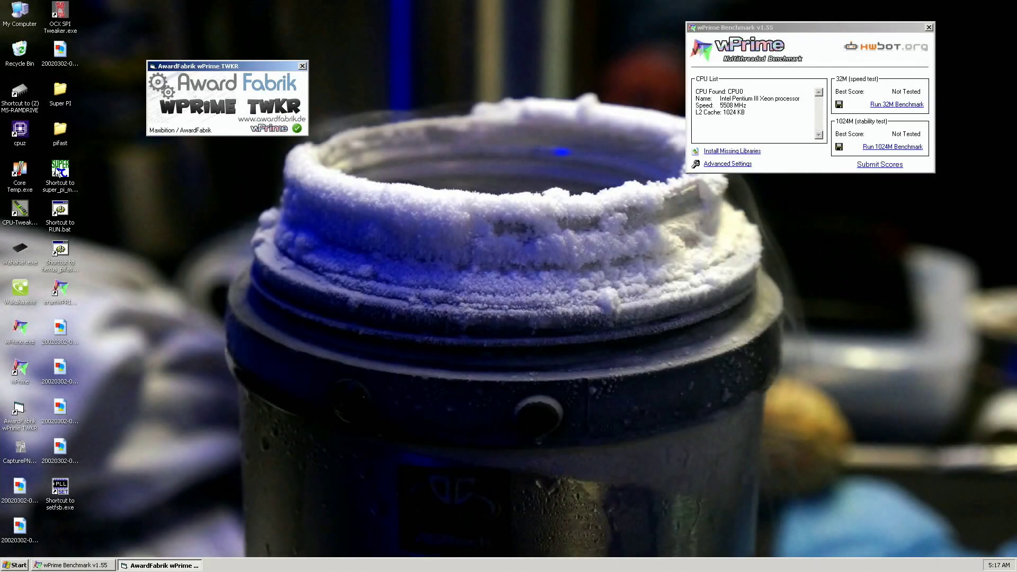
- Relaunch SetFSB and step the bus clock up through 243.4 to 248.2 MHz
click(17, 253)
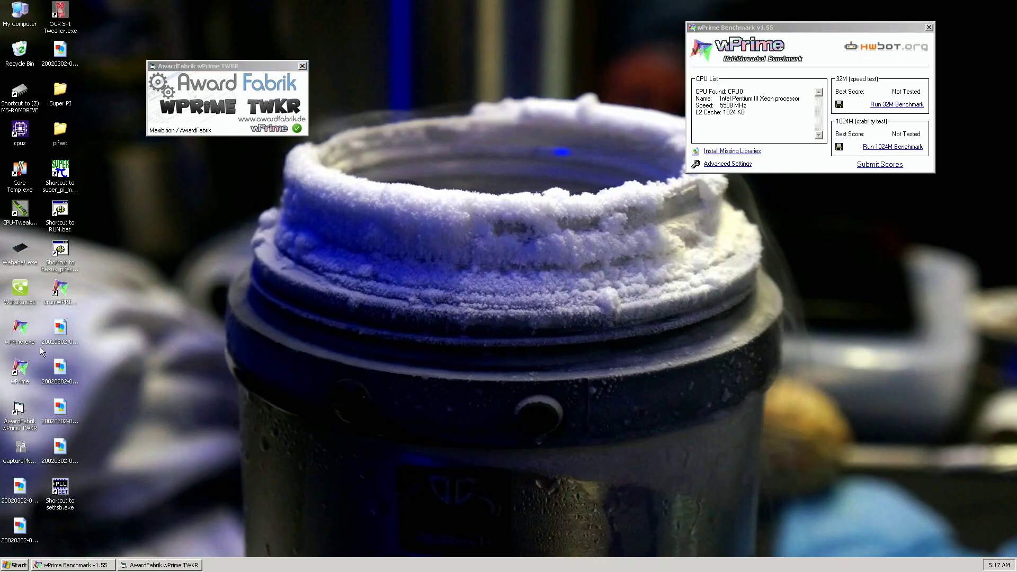
double_click(62, 489)
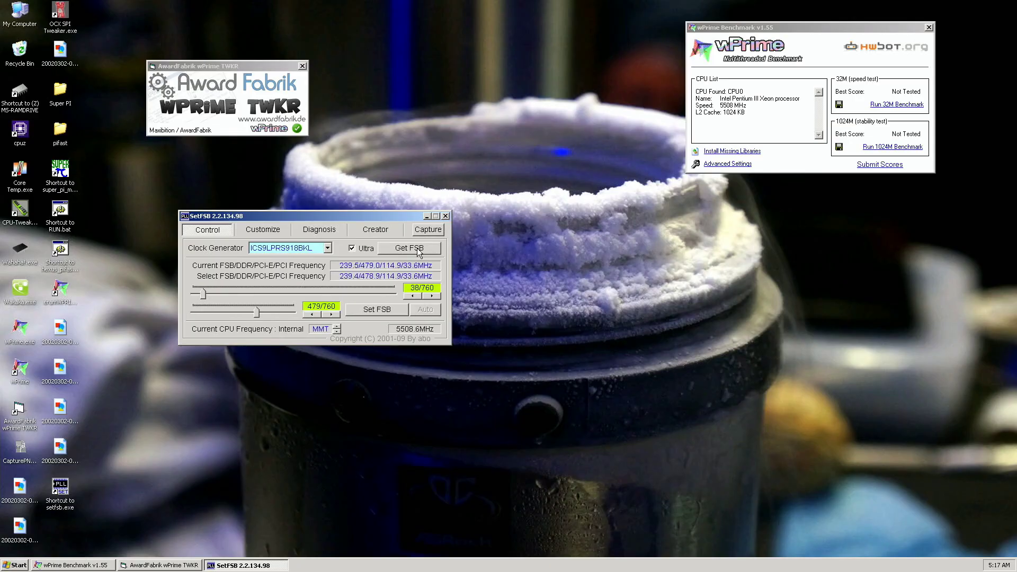
click(427, 296)
click(427, 295)
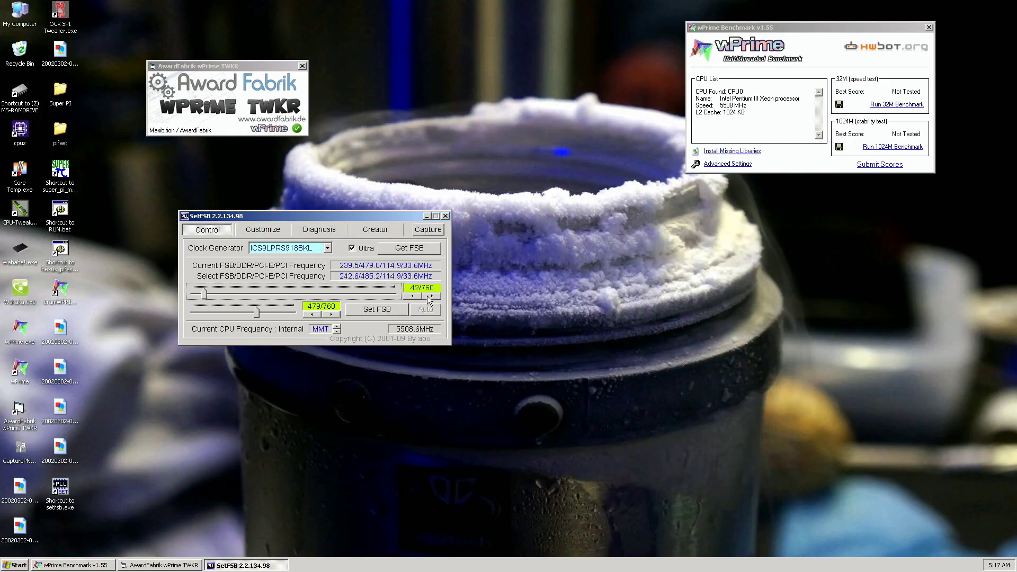
click(427, 296)
click(402, 311)
click(432, 295)
click(432, 296)
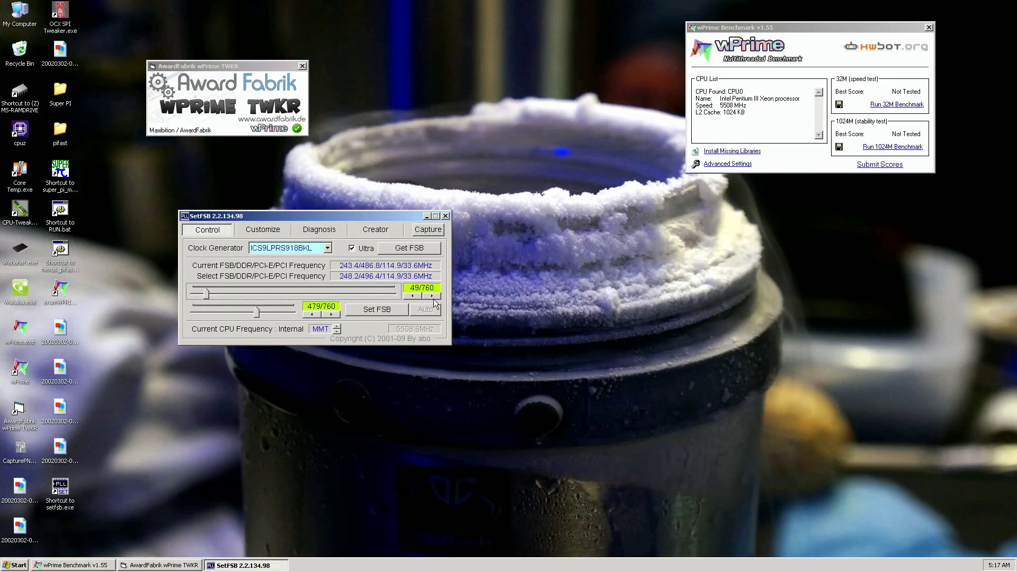
click(427, 216)
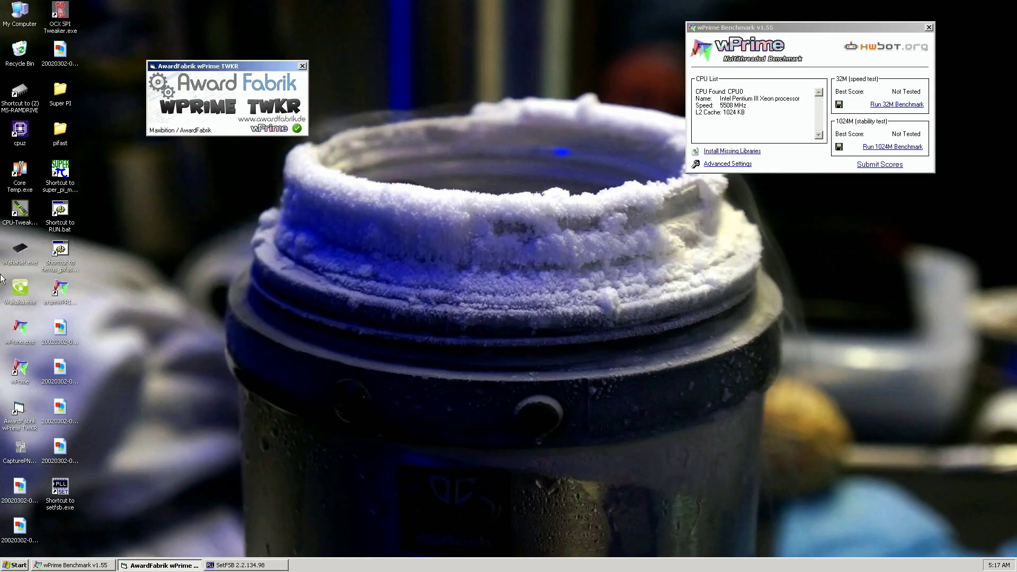
- Rerun the 32M speed test, lowering the best score to 4.172 sec
click(20, 249)
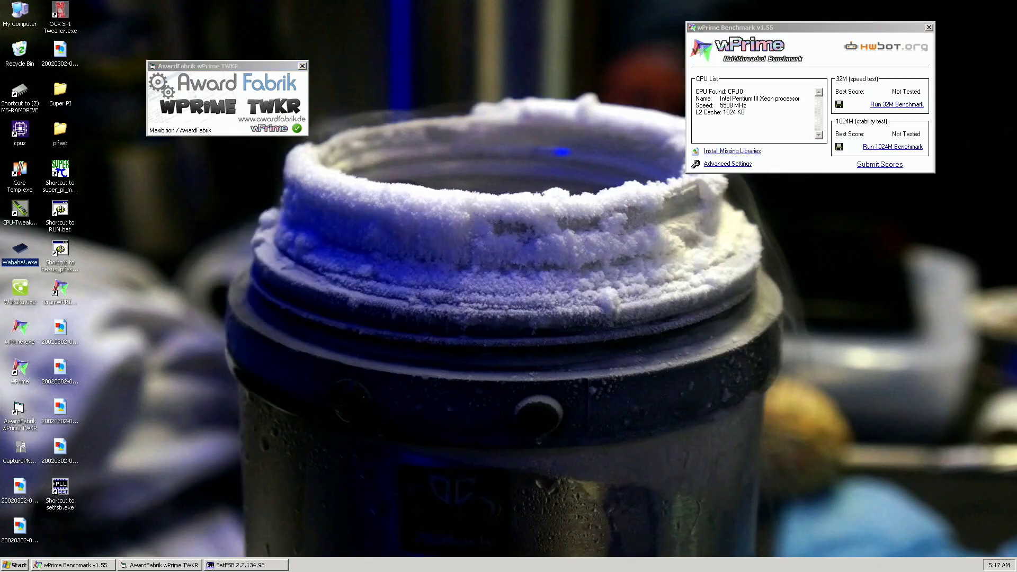
click(891, 105)
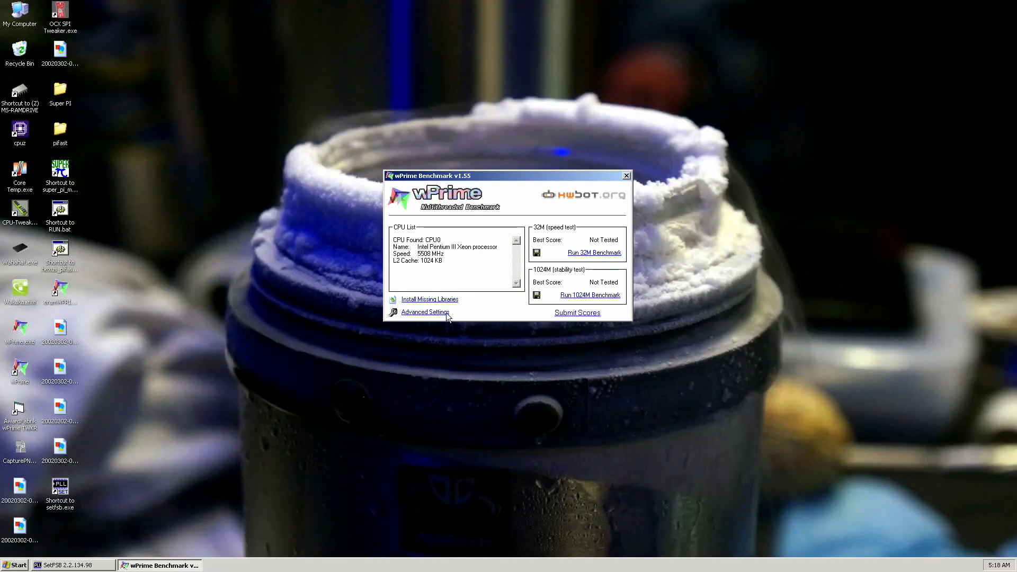
click(425, 309)
- Close advanced settings, move wPrime top right, and apply a 242.6 MHz bus clock
click(483, 308)
drag(580, 179, 832, 45)
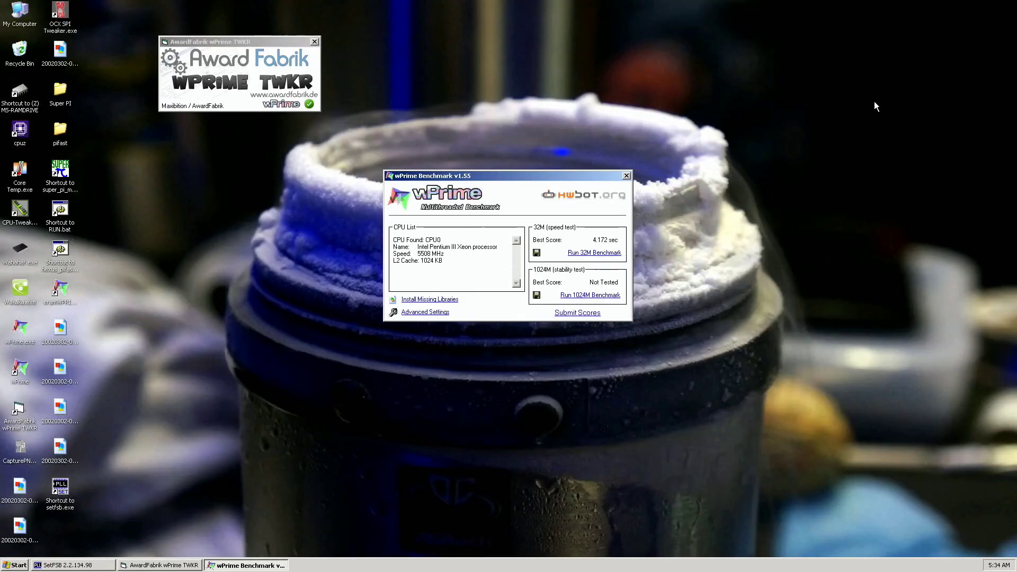
key(alt+Tab)
click(413, 296)
click(410, 297)
click(376, 309)
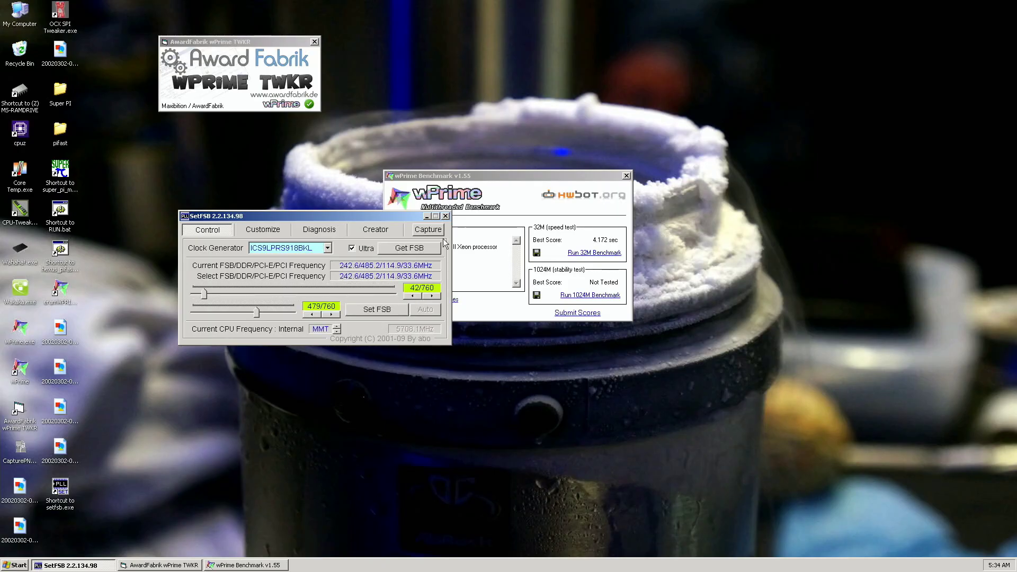
drag(297, 215, 244, 319)
- Arrange wPrime and CPU-Z windows, open a mainboard CPU-Z, and apply 248.2 MHz
drag(513, 173, 810, 24)
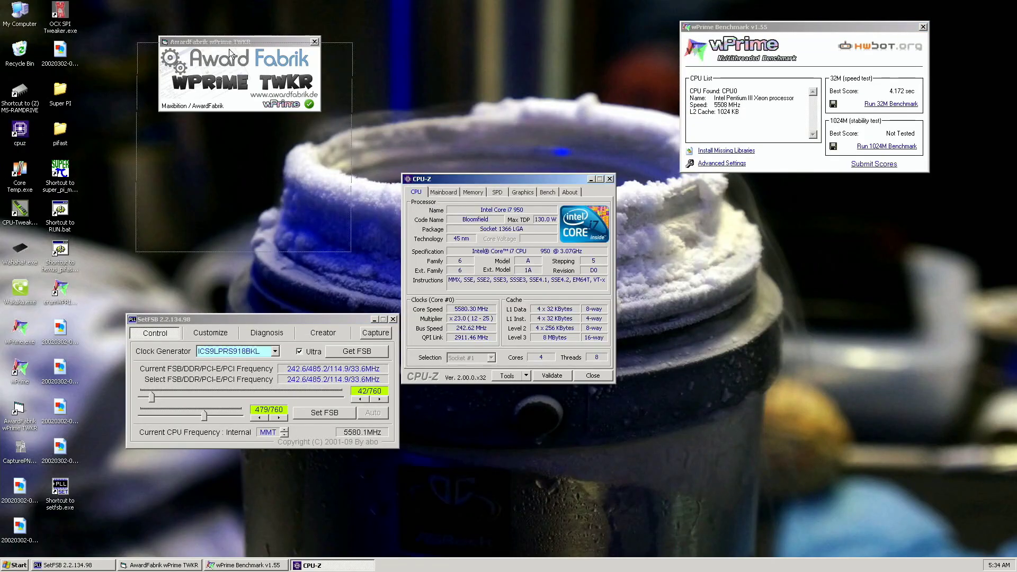
drag(477, 177, 210, 17)
drag(509, 177, 810, 224)
drag(239, 319, 161, 348)
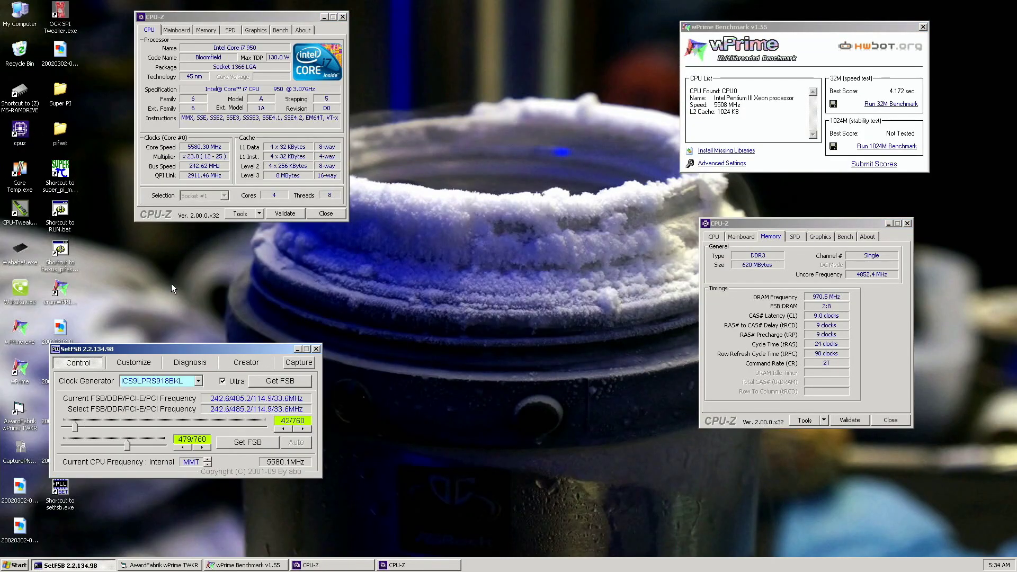
double_click(20, 130)
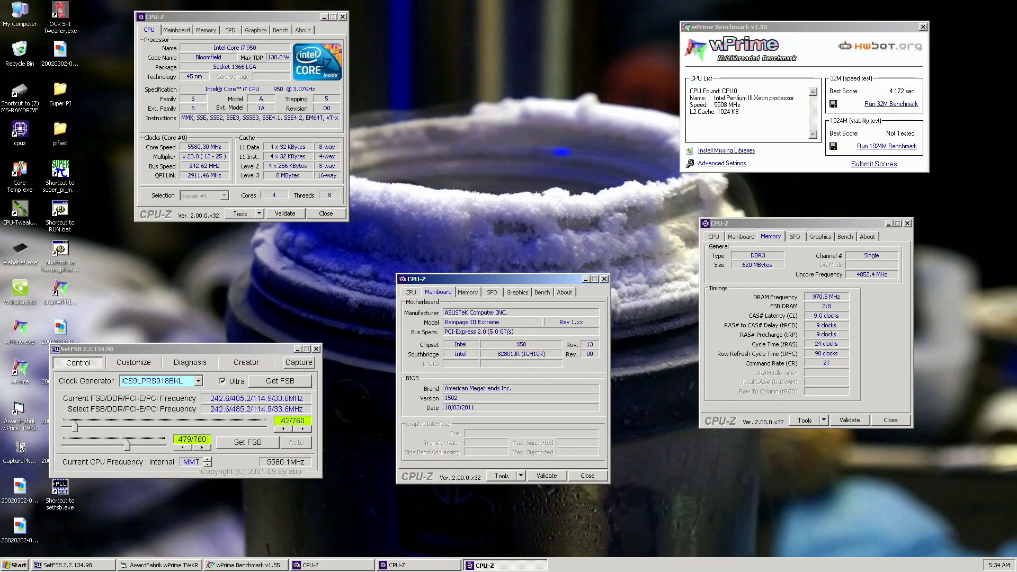
drag(75, 427, 77, 427)
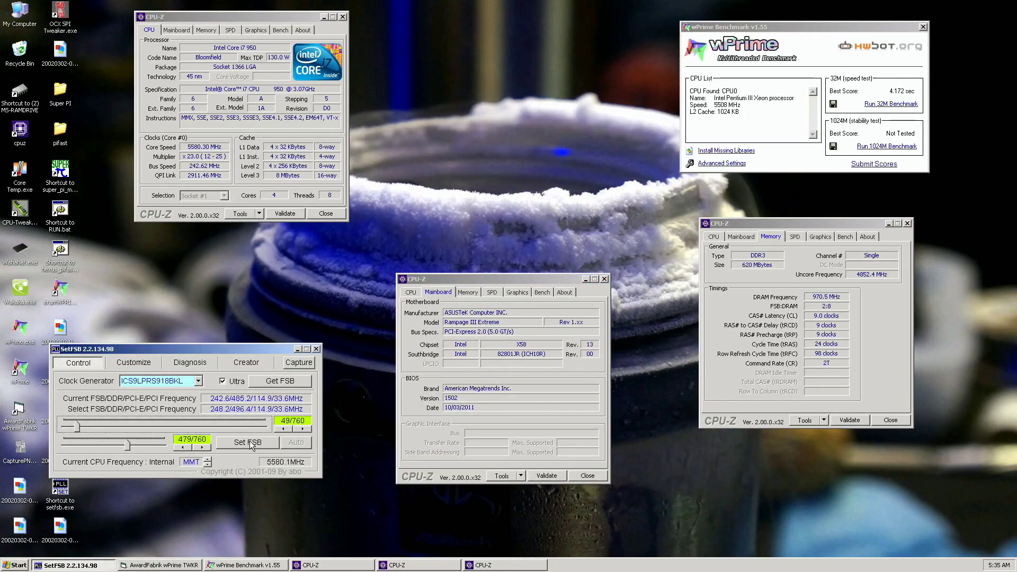
click(252, 446)
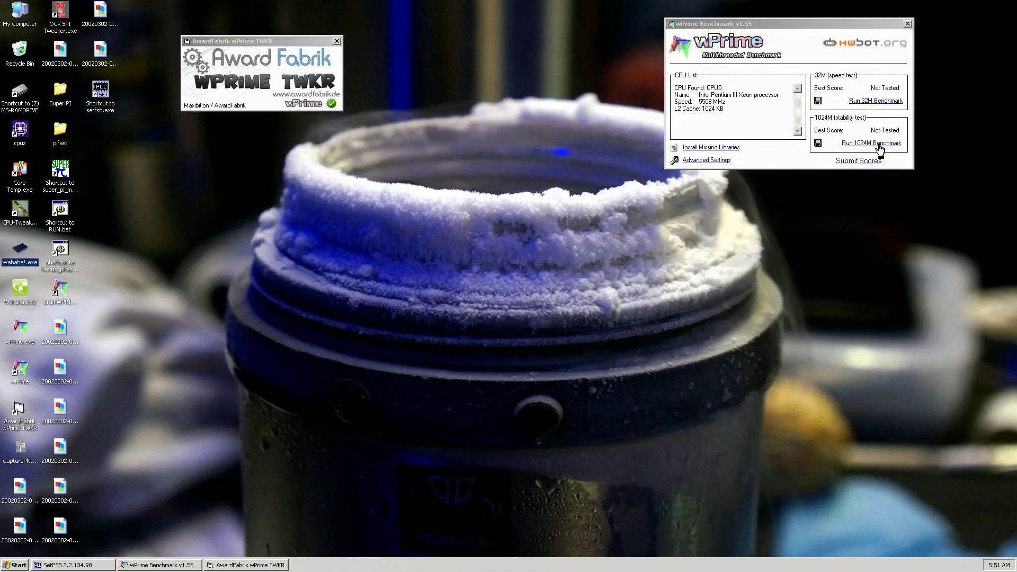
- Start the 1024M stability benchmark at the 248.2 MHz bus clock
click(874, 143)
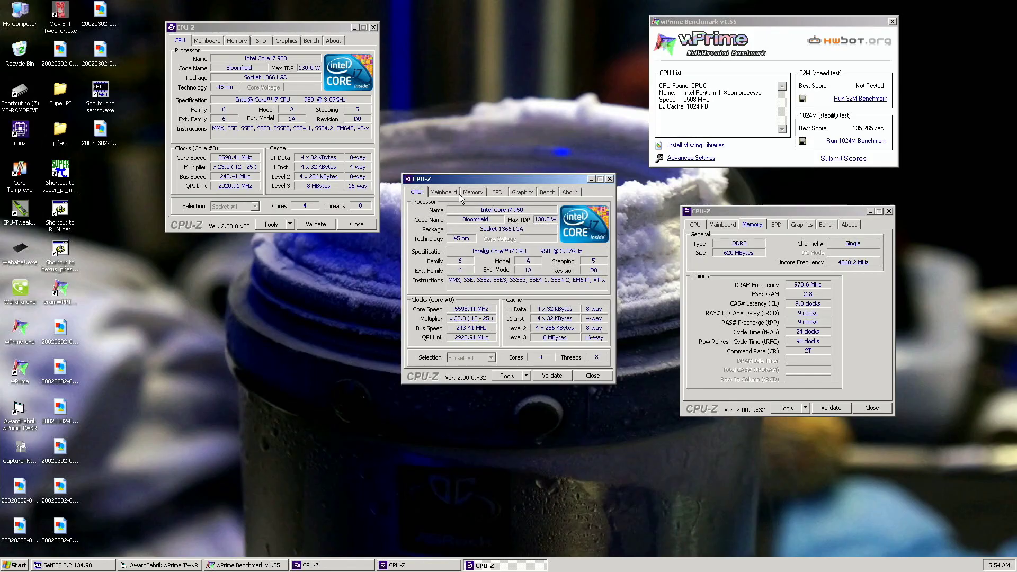
- Switch the middle CPU-Z to Mainboard, move it lower left, and screenshot the 134.375 sec result
click(456, 194)
drag(450, 179, 246, 275)
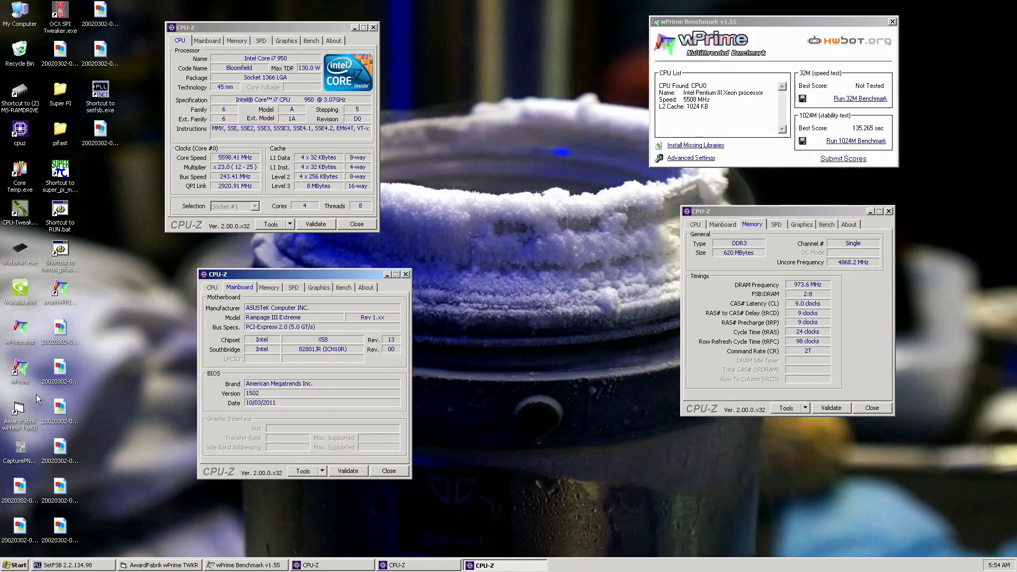
double_click(19, 456)
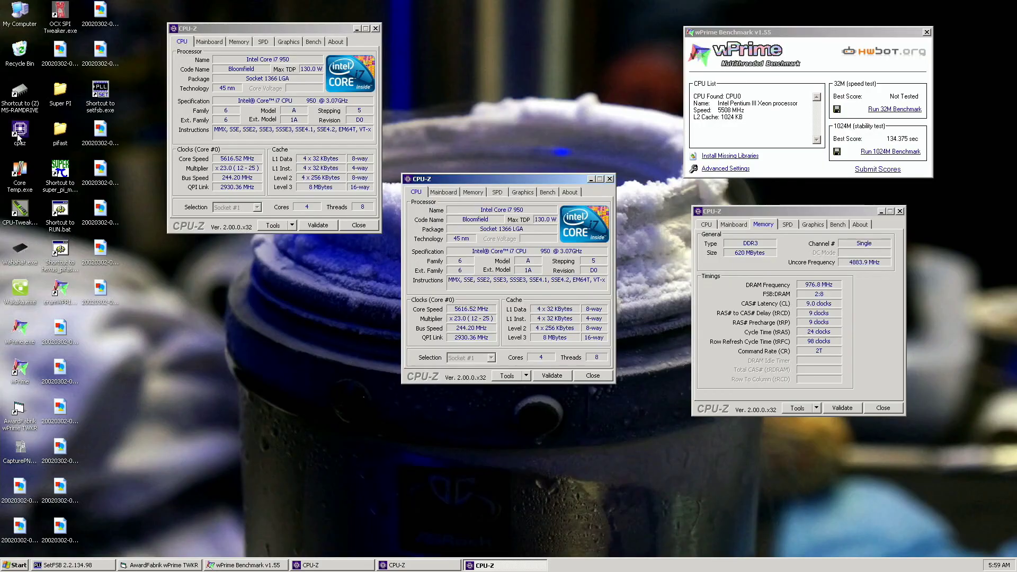
- Switch the centre CPU-Z to the Mainboard tab and move it to the lower left
click(451, 193)
drag(438, 180, 205, 273)
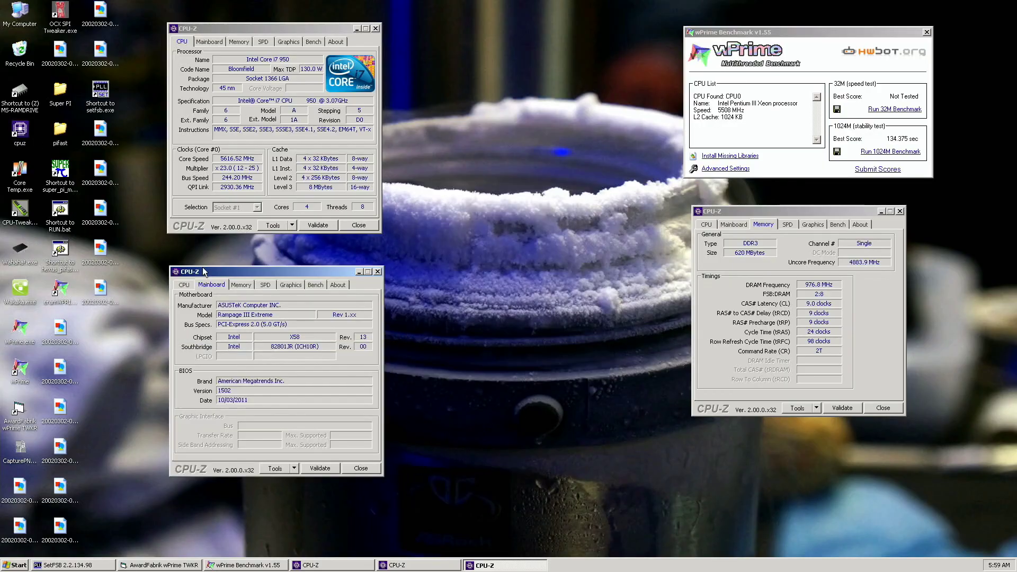
click(464, 317)
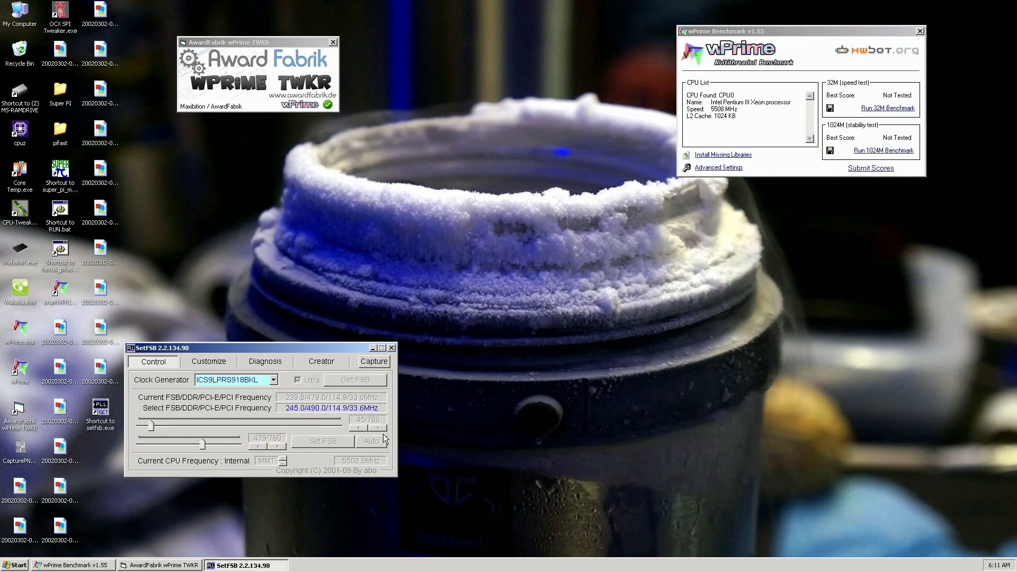
- Read the current FSB, run the 32M test for a 4.155 sec best, and restore SetFSB
click(373, 348)
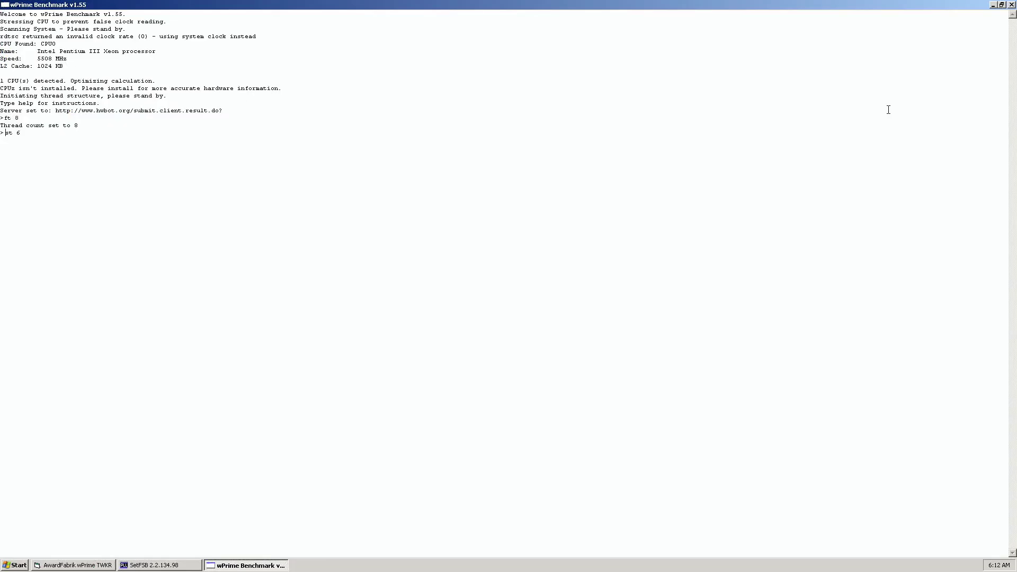
key(Return)
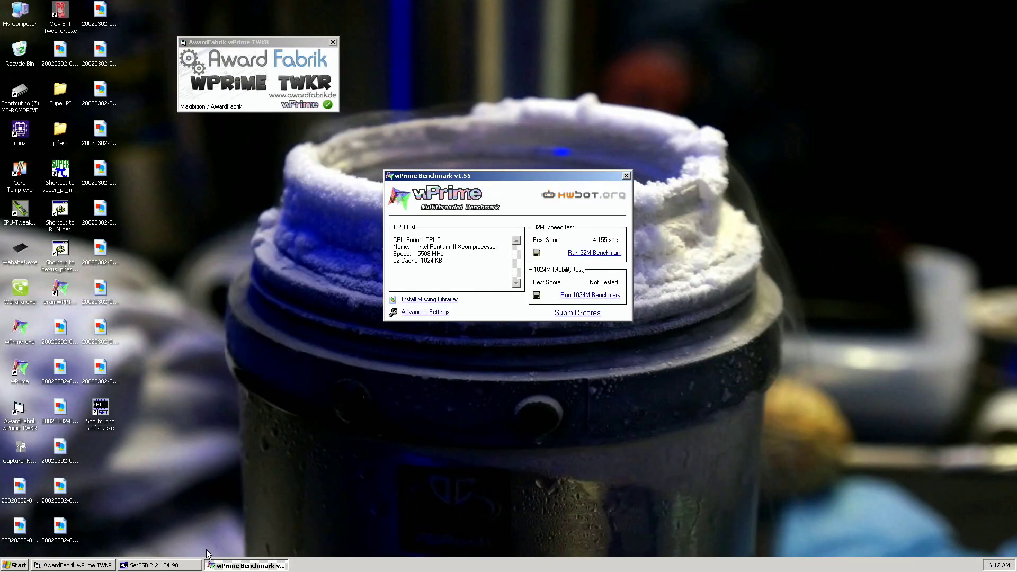
click(175, 565)
drag(568, 175, 858, 21)
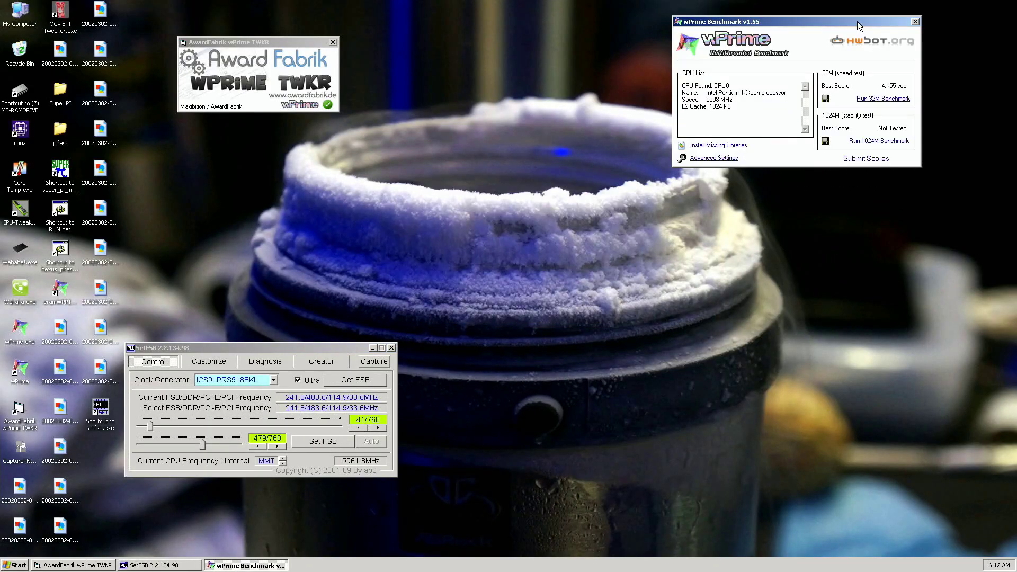
- Open three CPU-Z windows on the CPU, Memory and Mainboard tabs and arrange them around SetFSB
double_click(19, 130)
click(472, 192)
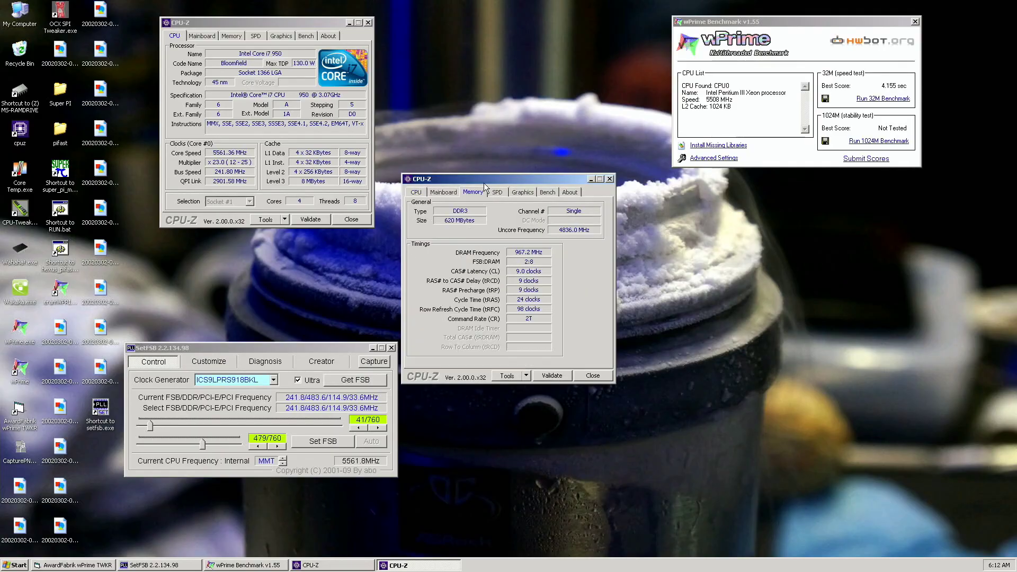
drag(485, 179, 791, 214)
double_click(20, 130)
drag(212, 347, 106, 382)
click(443, 192)
drag(476, 179, 464, 299)
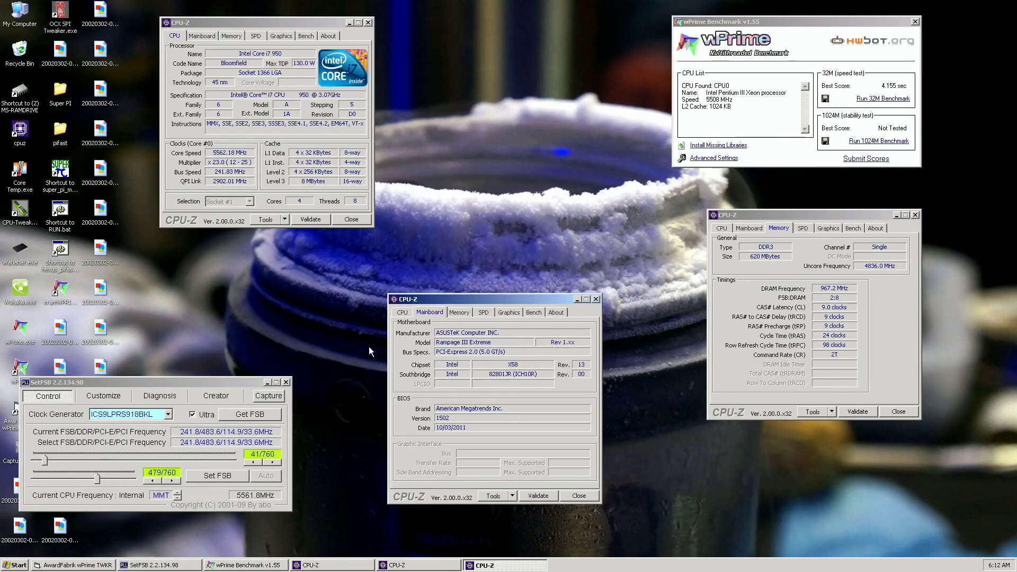
drag(261, 496, 286, 489)
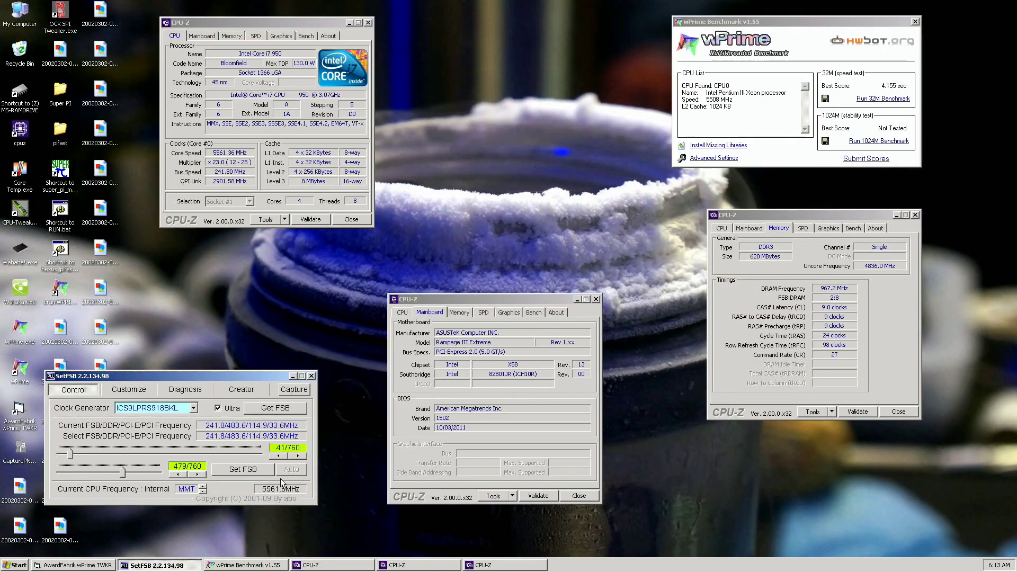
- Raise the bus clock to 245.0 MHz, then 249.0 MHz in SetFSB, and launch CapturePNG2
click(299, 456)
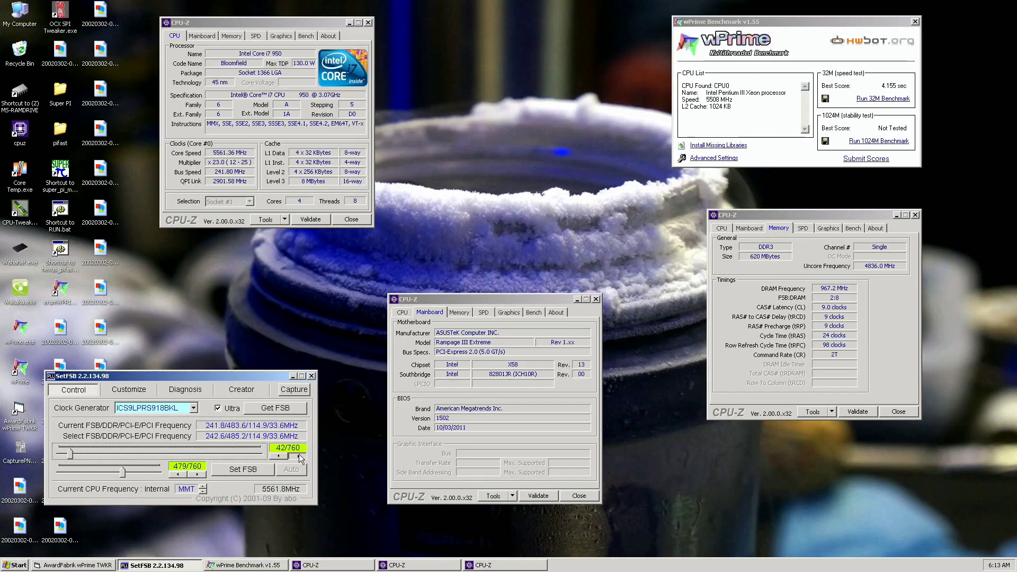
click(299, 456)
click(269, 469)
click(300, 456)
click(300, 456)
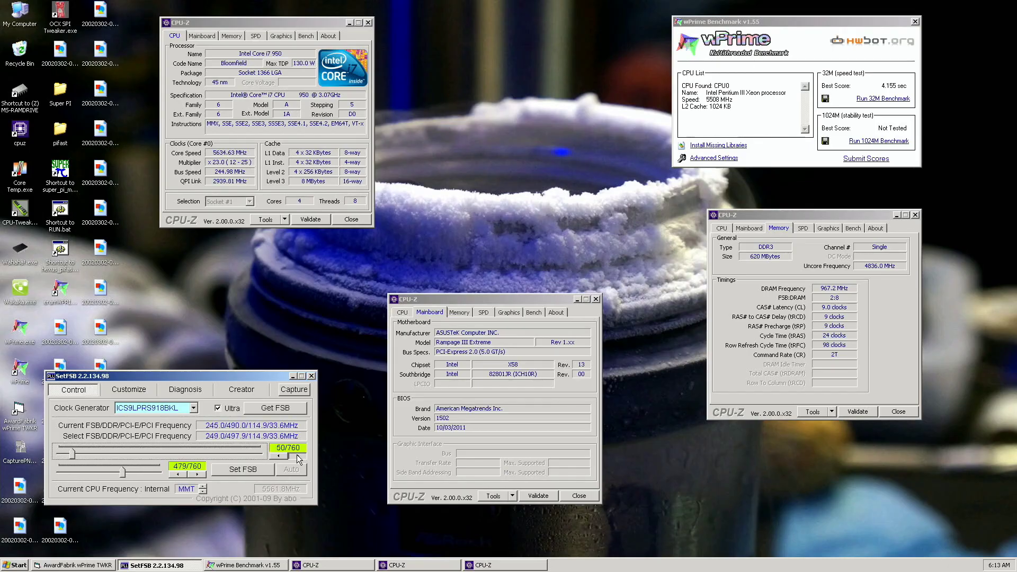
click(254, 471)
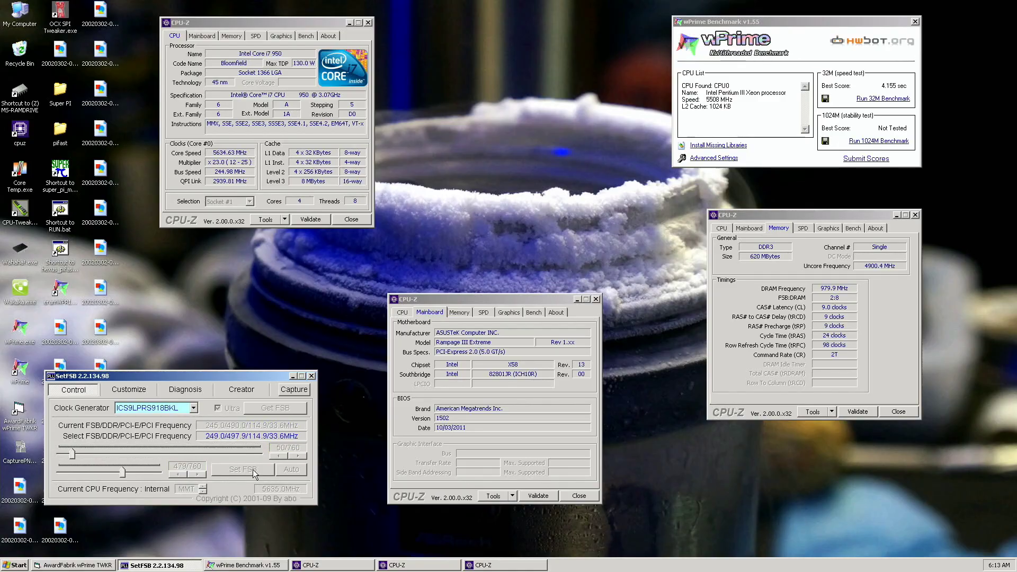
click(21, 451)
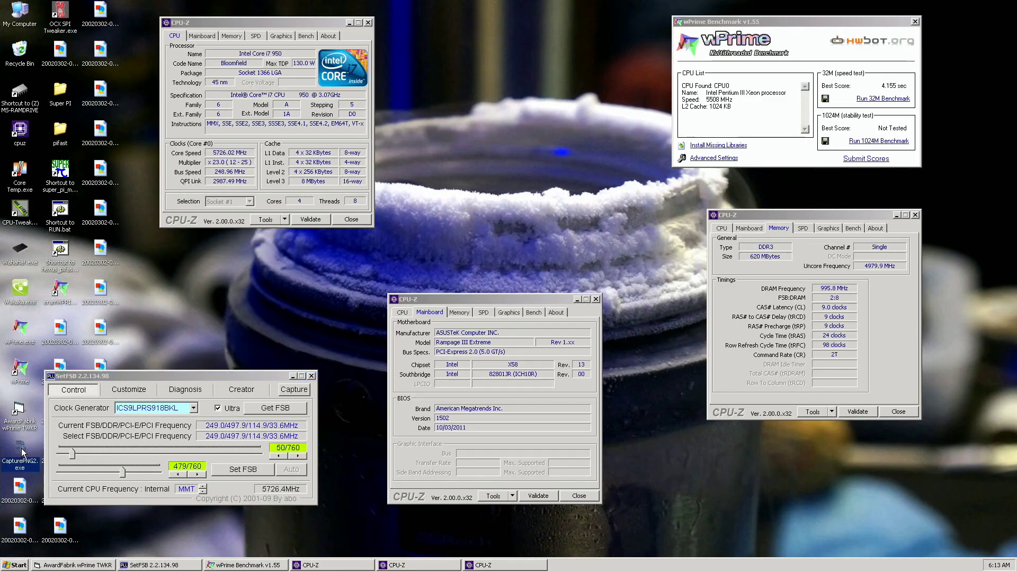